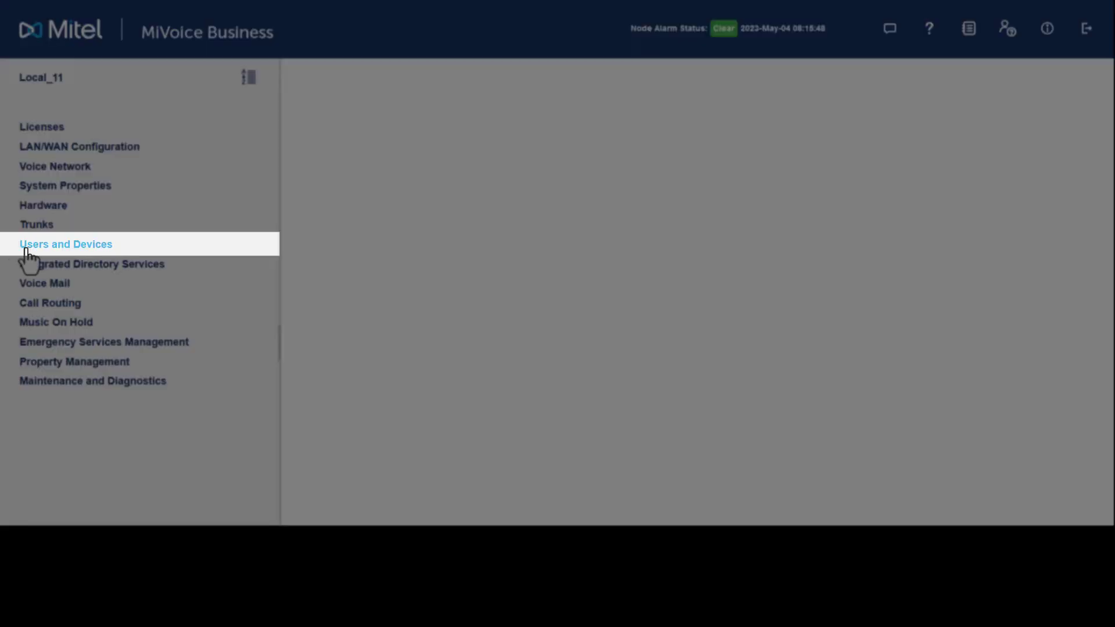
# Step: Add a 6940 IP key template named 'Keys for 6940 IP For Hot Desk Users'
pyautogui.click(30, 249)
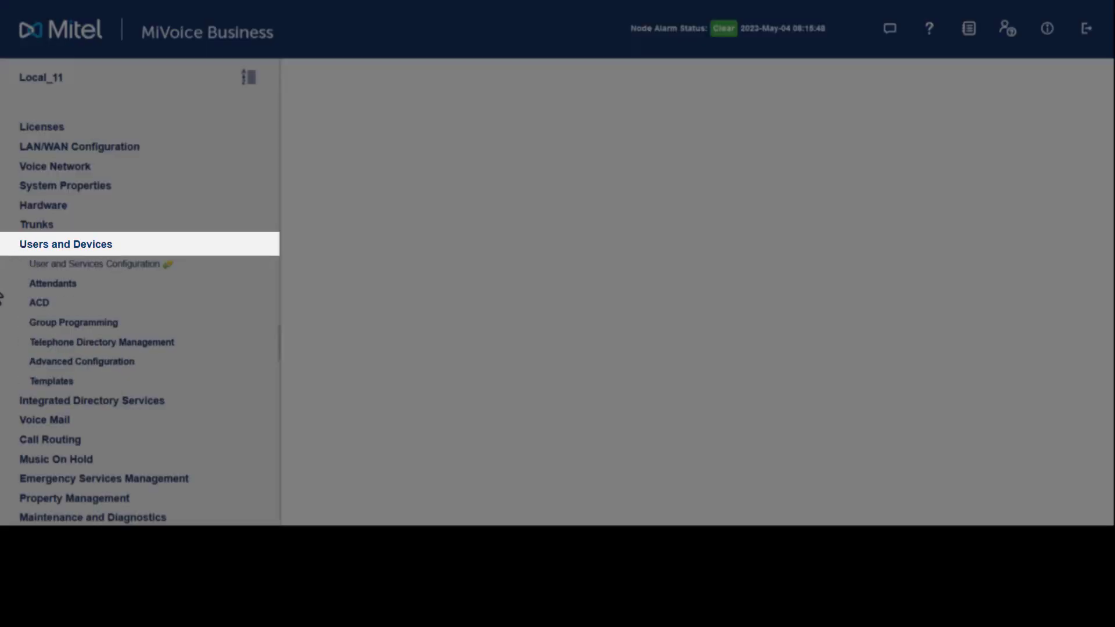
pyautogui.click(44, 384)
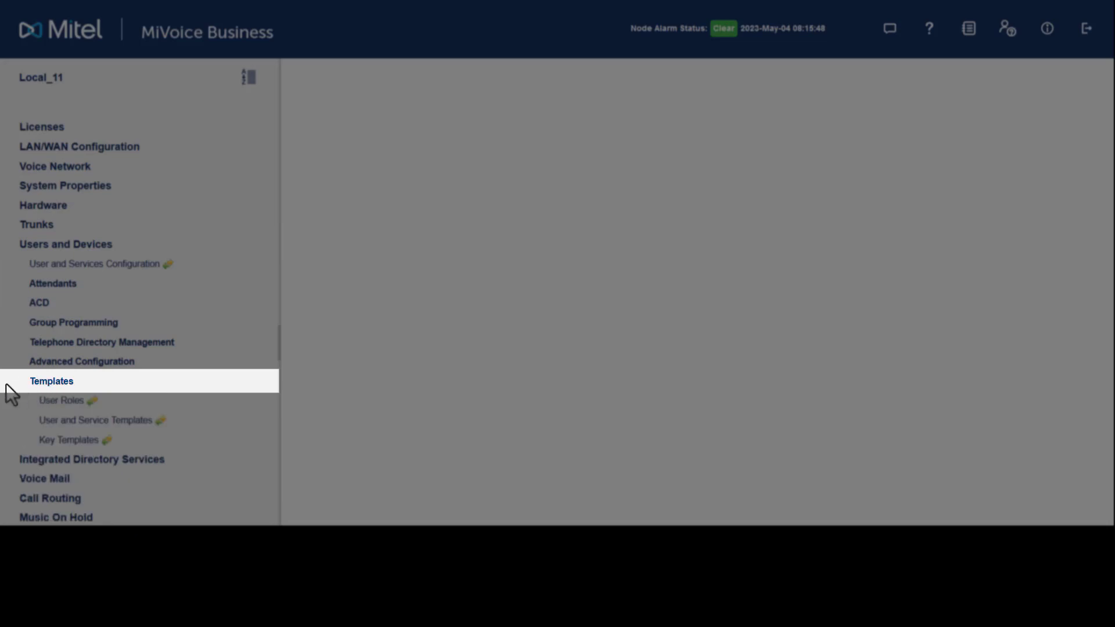
pyautogui.click(58, 443)
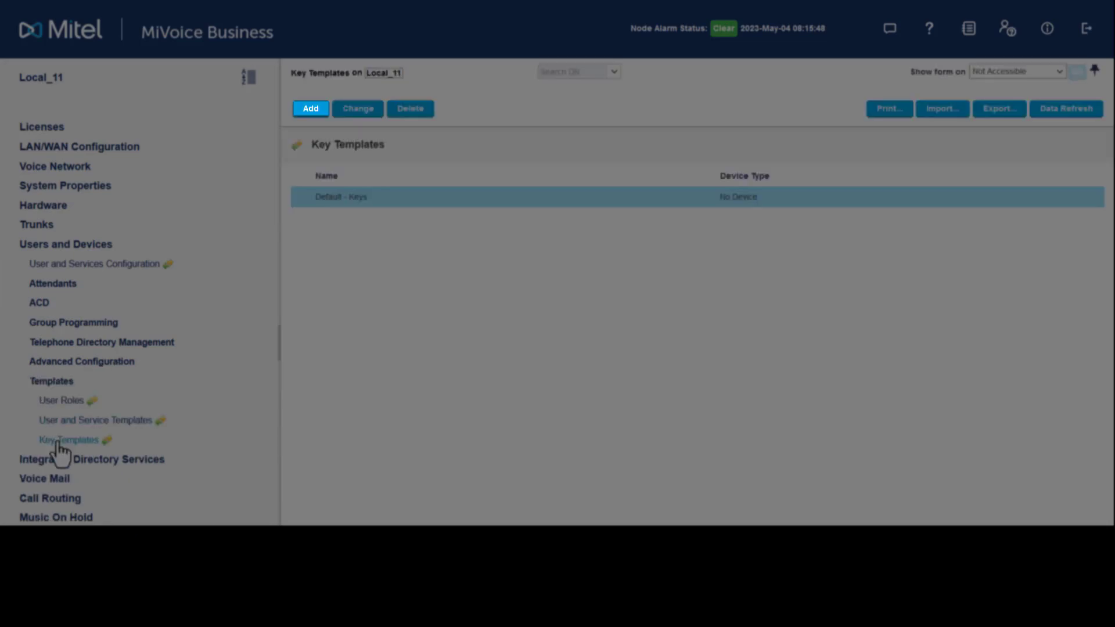
pyautogui.click(312, 116)
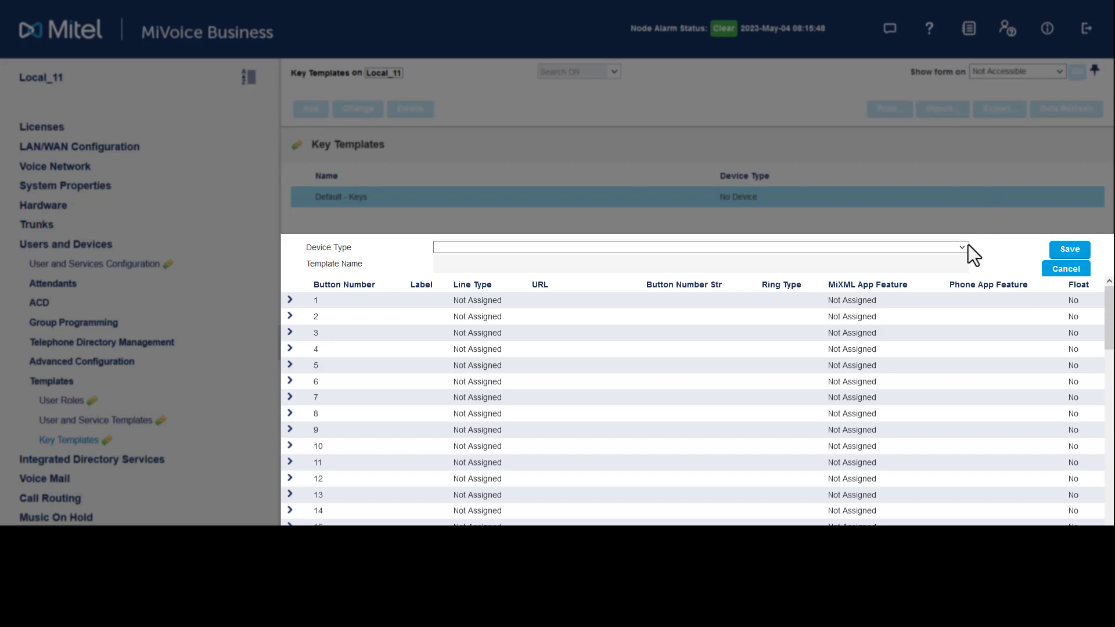
pyautogui.click(963, 250)
pyautogui.moveTo(963, 279); pyautogui.dragTo(969, 397)
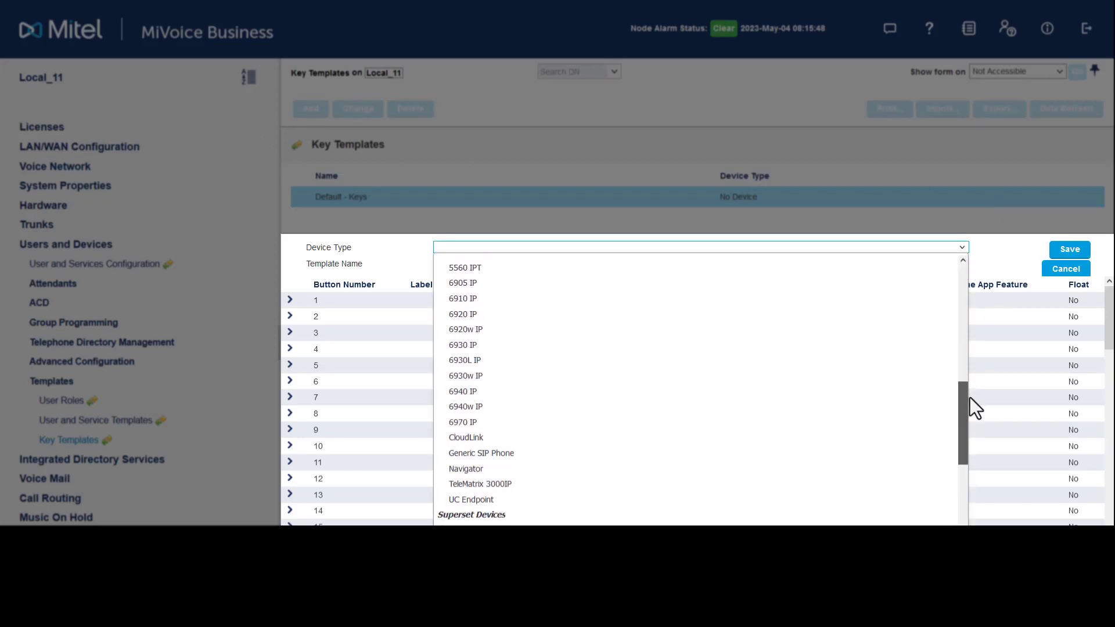
pyautogui.click(918, 392)
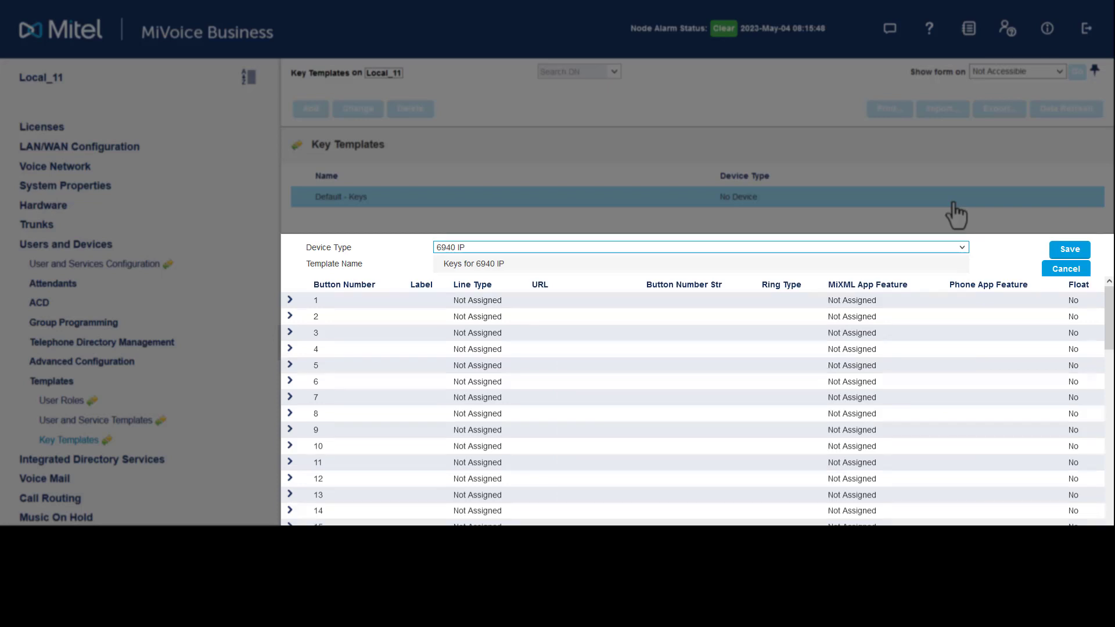
pyautogui.write('For Hot Desk Users')
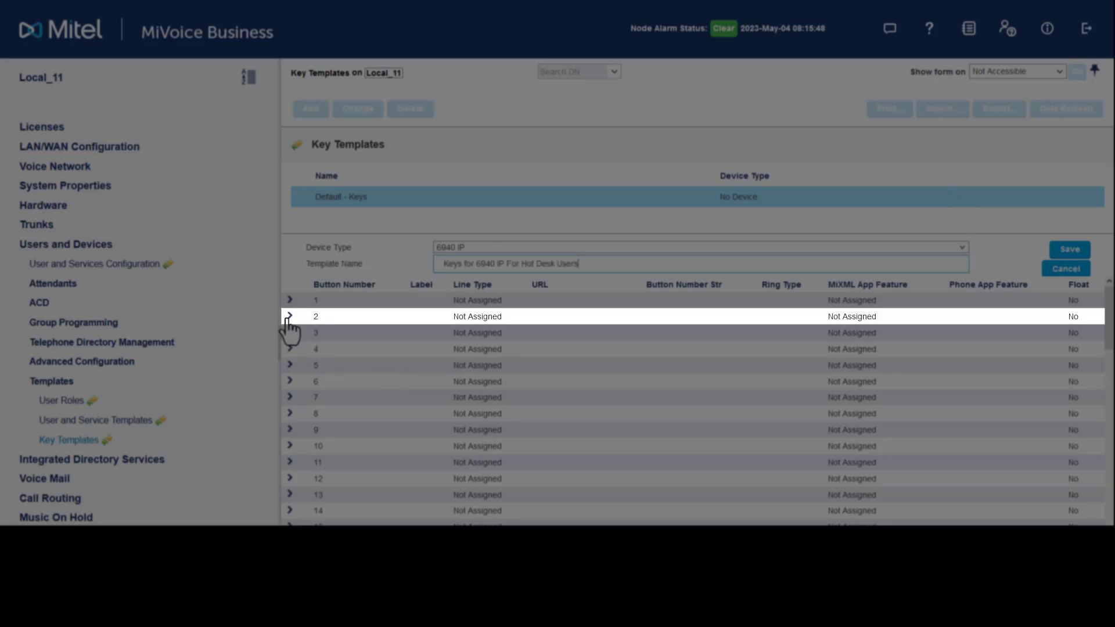
# Step: Give key 2 the label DND and the Do Not Disturb line type, then save the 6940 IP template
pyautogui.click(289, 318)
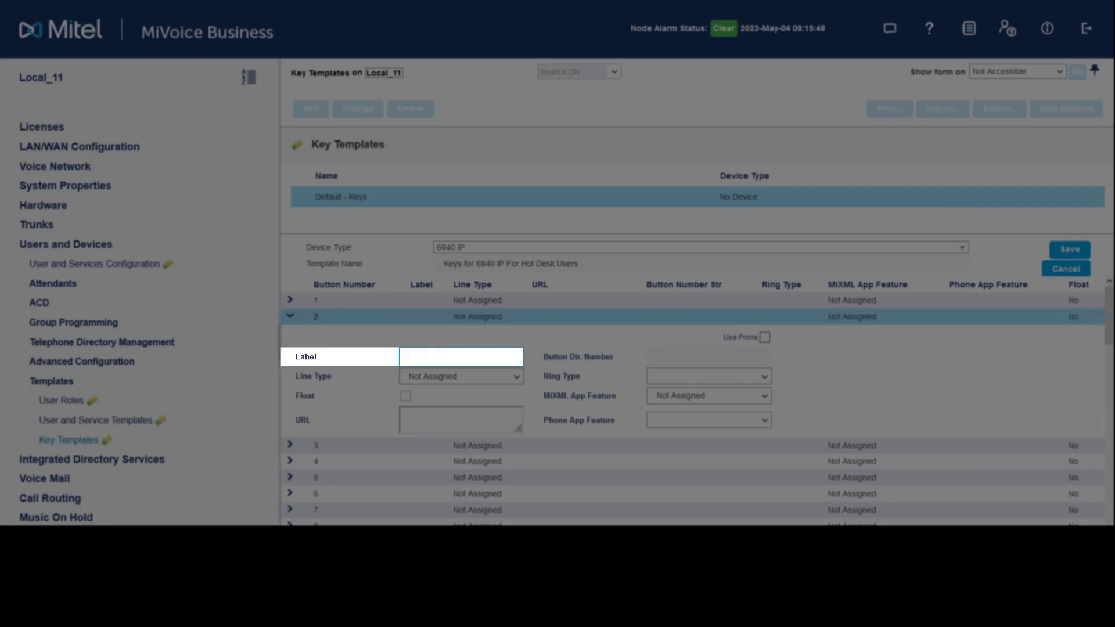
pyautogui.write('DND')
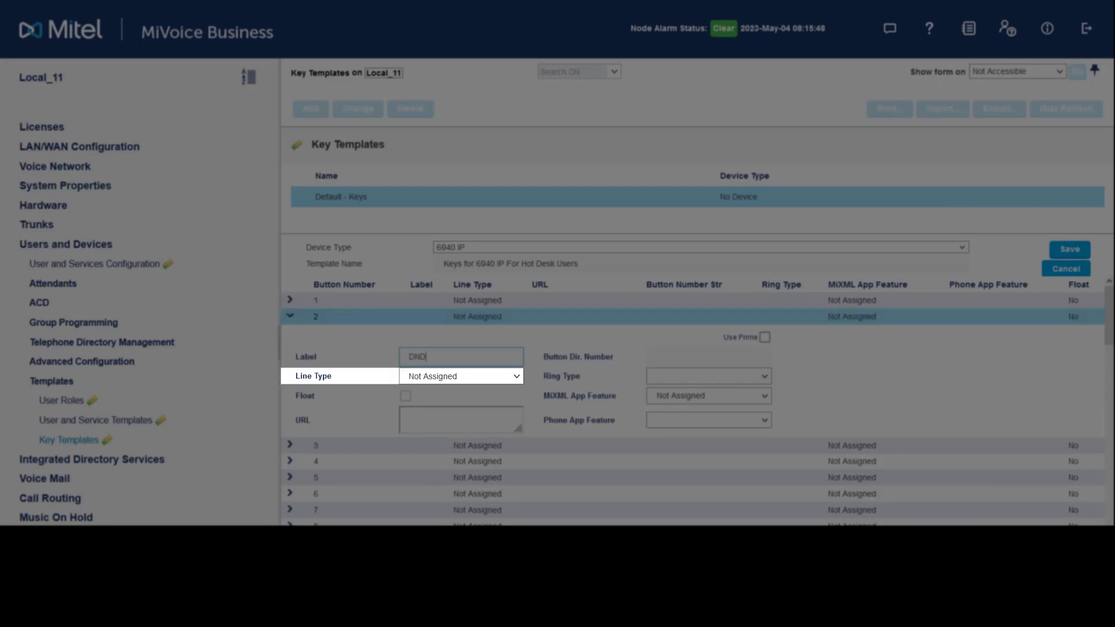
pyautogui.click(516, 376)
pyautogui.scroll(3, 472, 210)
pyautogui.click(471, 211)
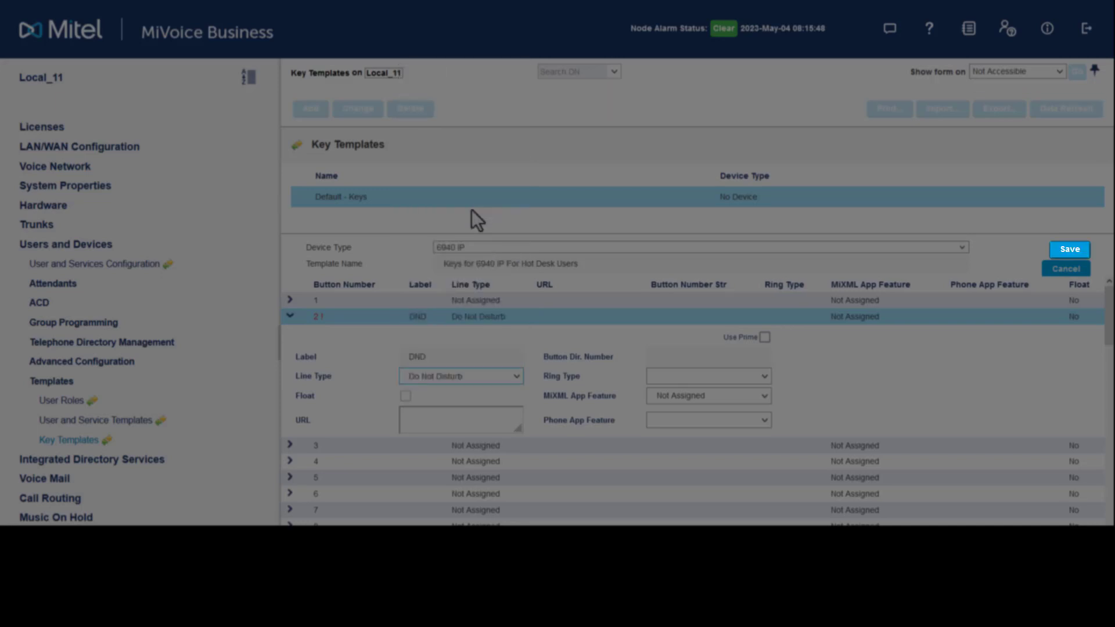
pyautogui.click(1080, 251)
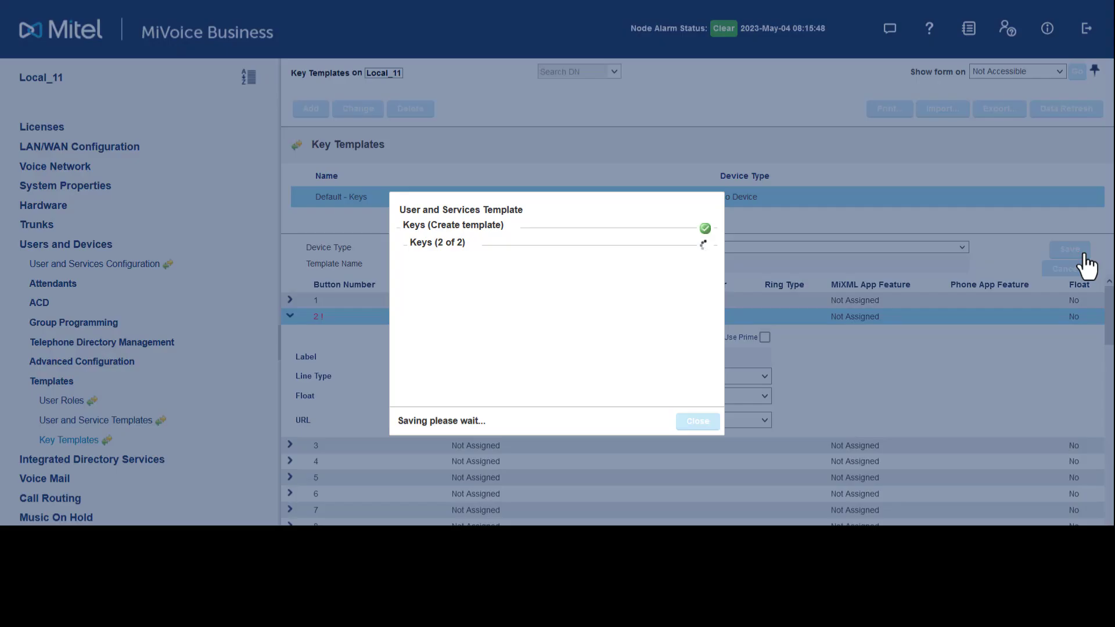
pyautogui.click(683, 423)
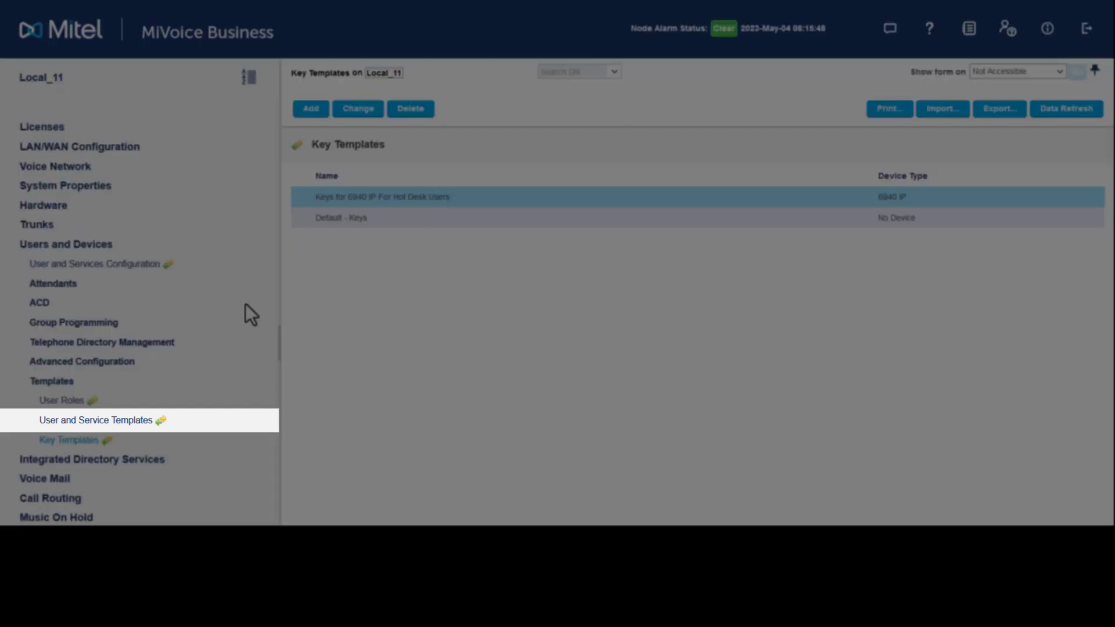
# Step: Copy the Default user and service template as 'Hot Desk Users' and save it
pyautogui.click(55, 423)
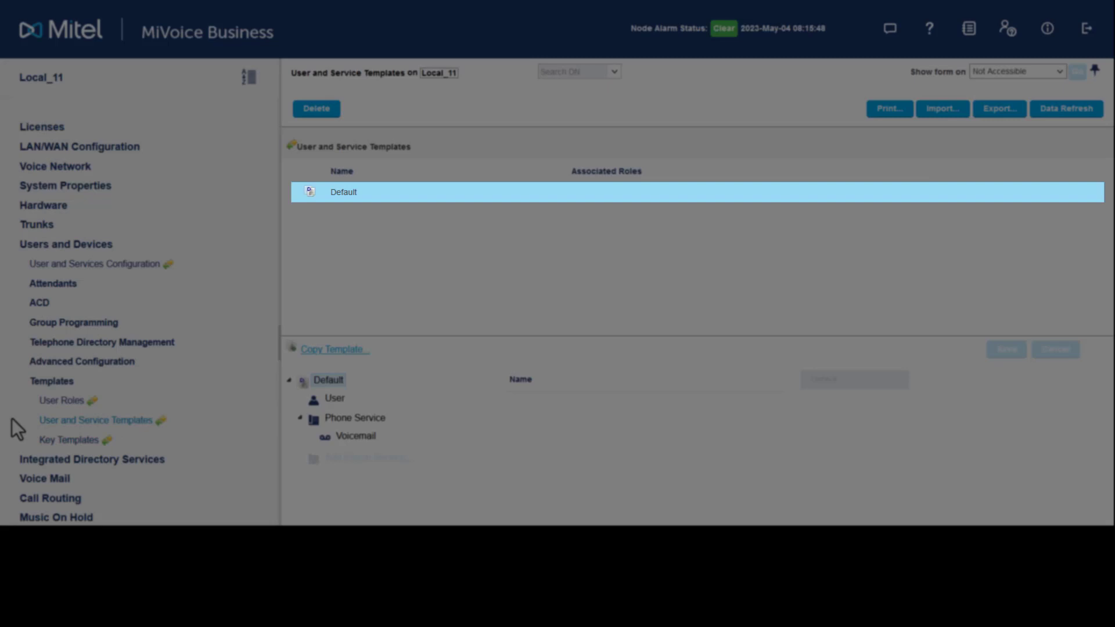
pyautogui.click(328, 351)
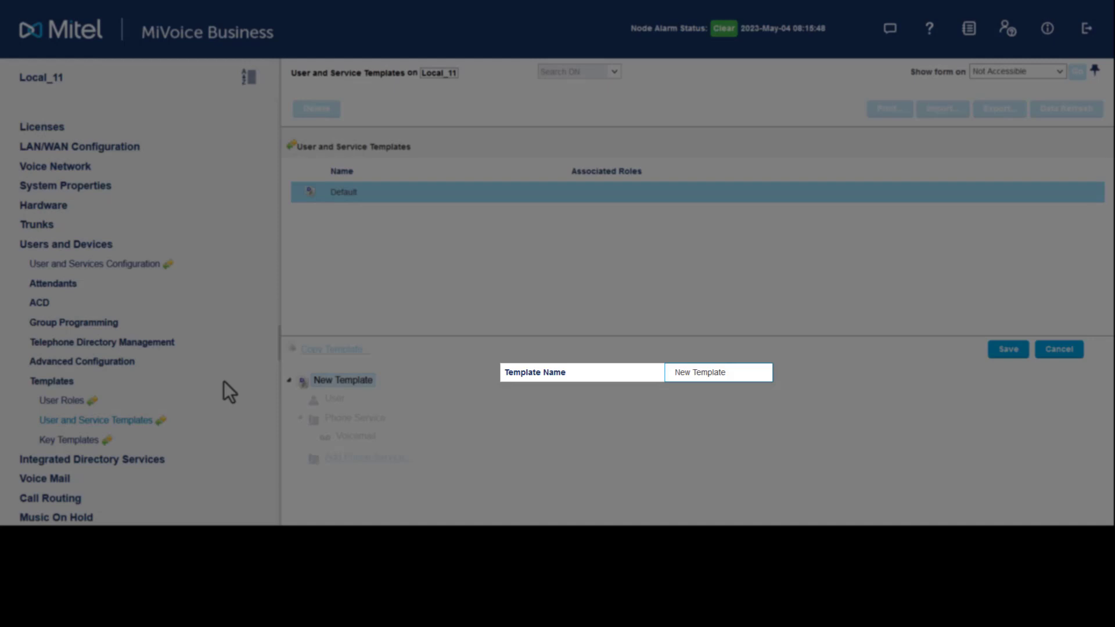
pyautogui.write('Hot Desk Users')
pyautogui.click(1006, 350)
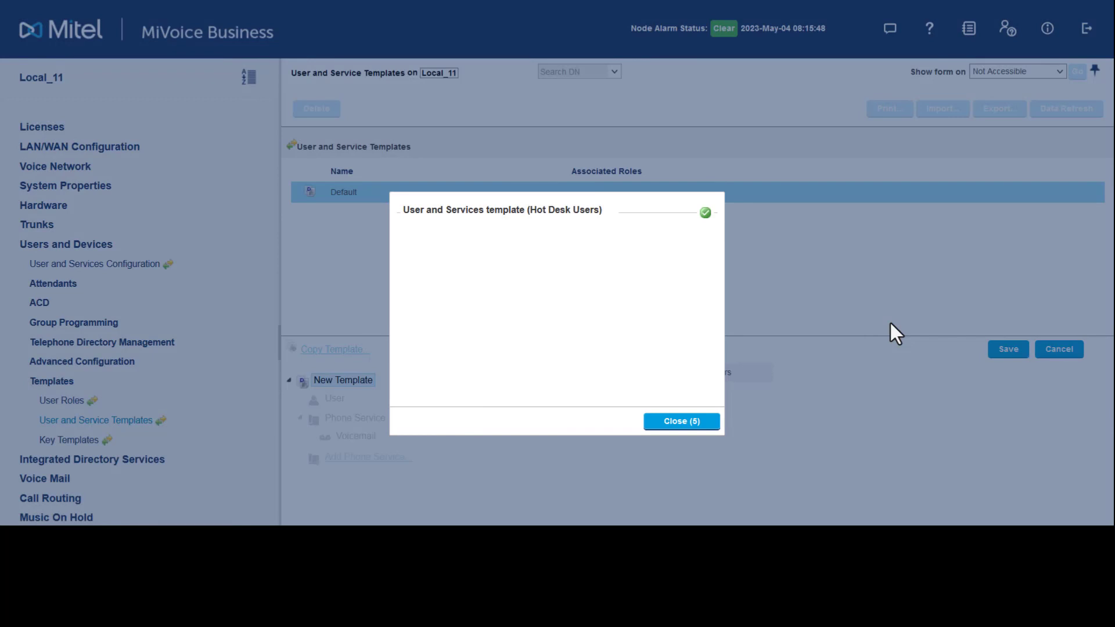
pyautogui.click(703, 423)
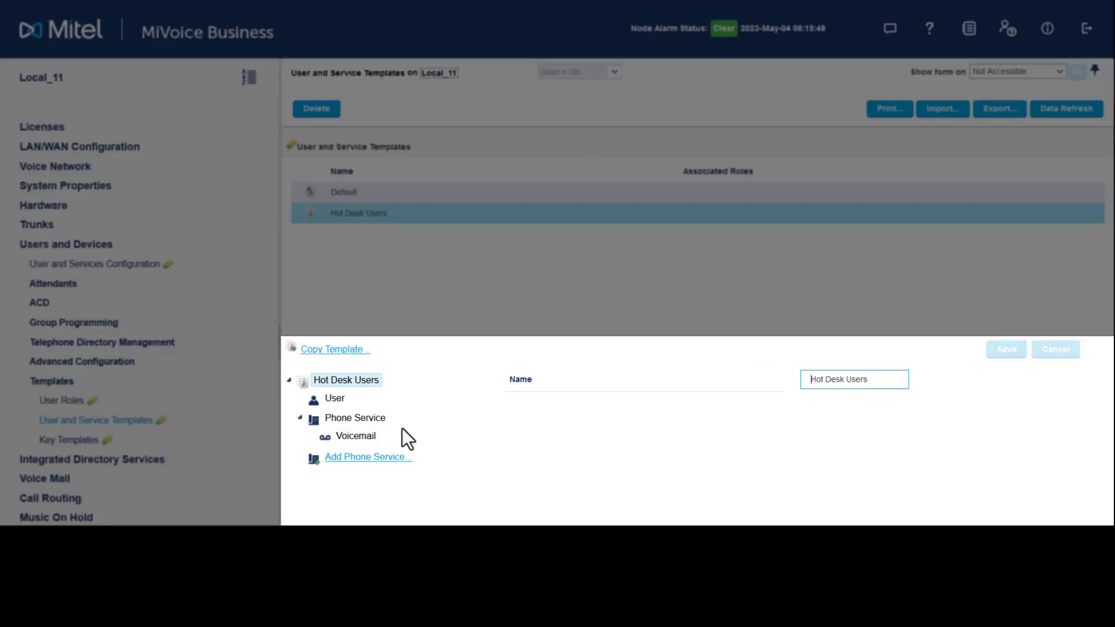
# Step: Make the phone service a hot desking user with Class of Service 11 for Day, Night 1 and Night 2
pyautogui.click(383, 419)
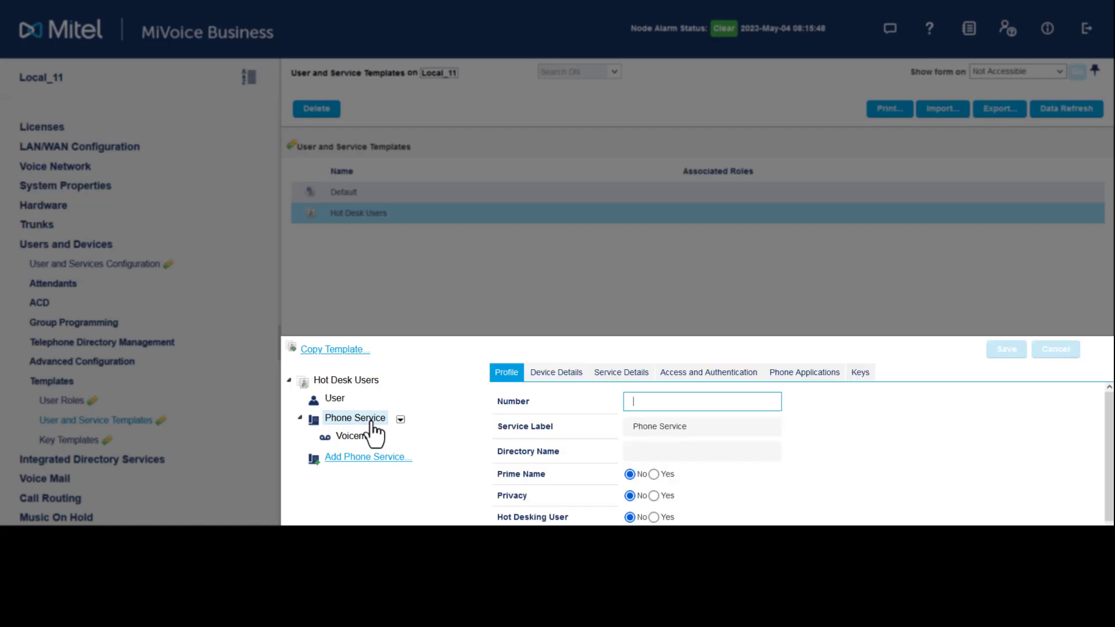
pyautogui.click(654, 517)
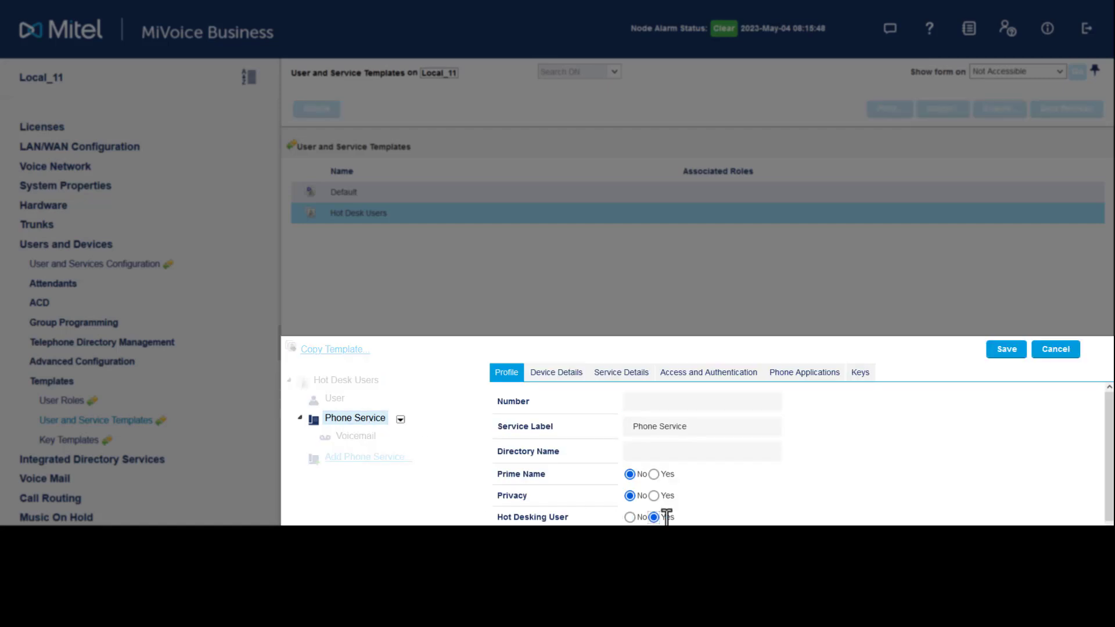
pyautogui.click(632, 376)
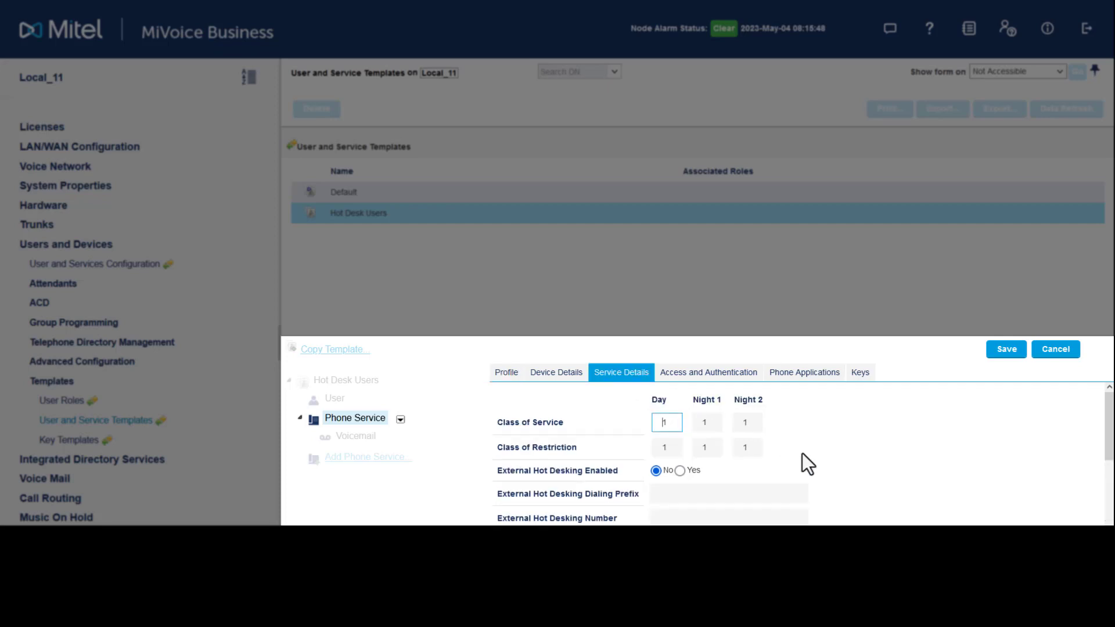
pyautogui.write('1')
pyautogui.press('Tab')
pyautogui.press('Tab')
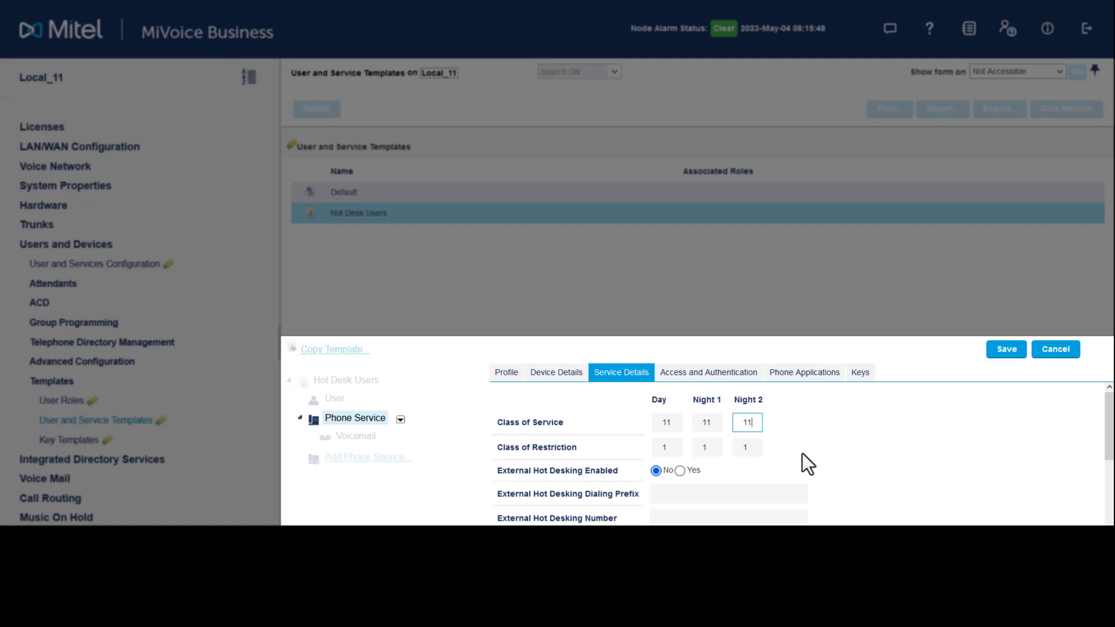
pyautogui.click(859, 375)
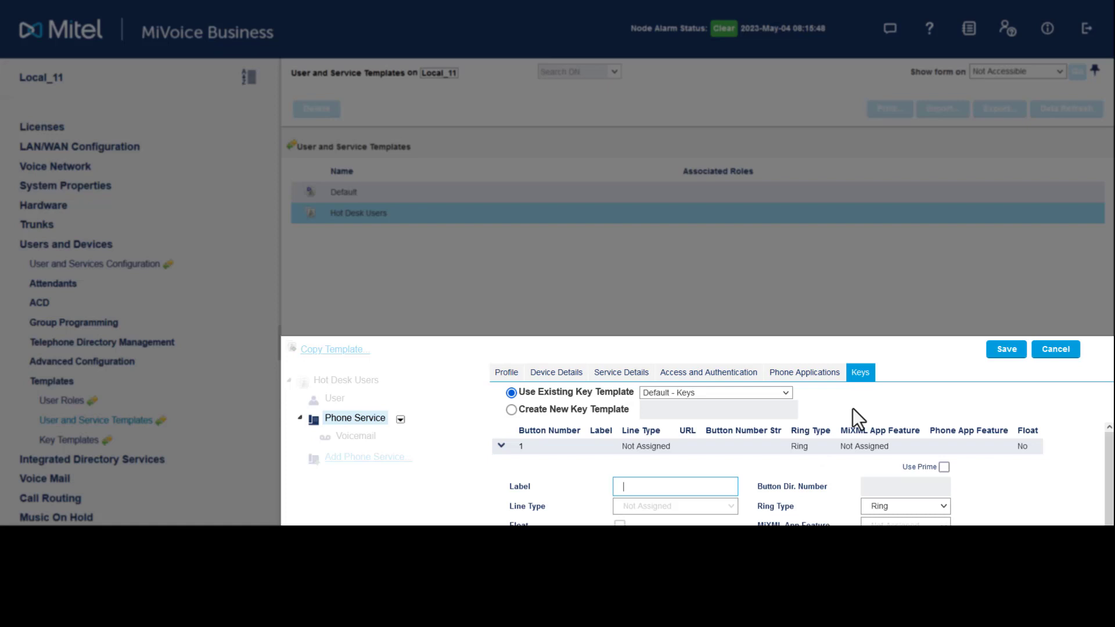
# Step: Apply the 'Keys for 6940 IP For Hot Desk Users' key template and save the Hot Desk Users template
pyautogui.click(786, 392)
pyautogui.click(758, 422)
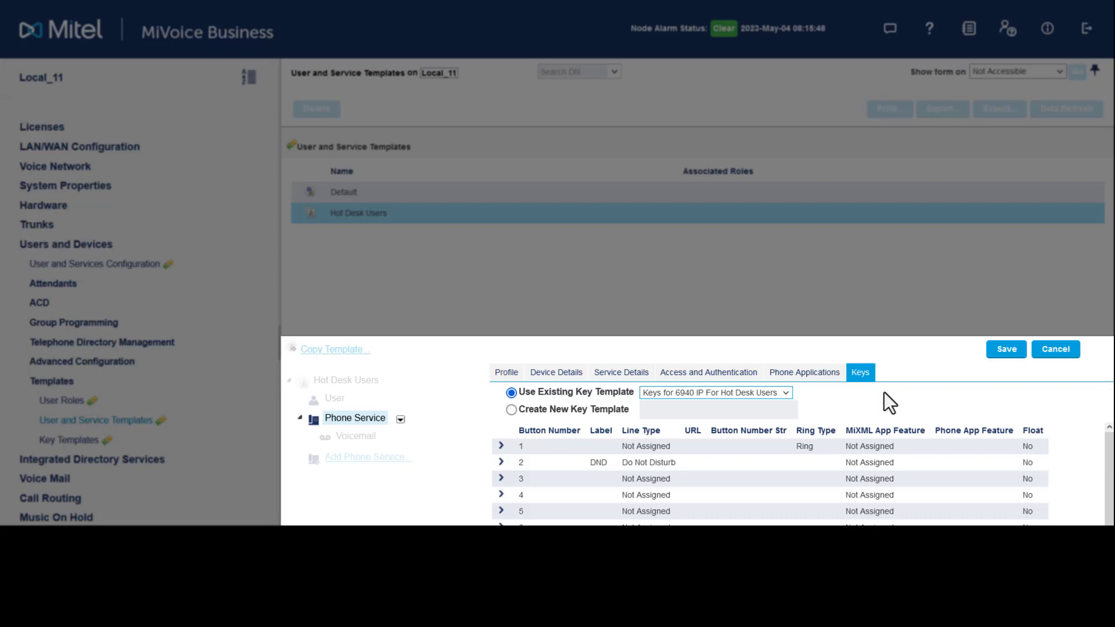
pyautogui.click(989, 353)
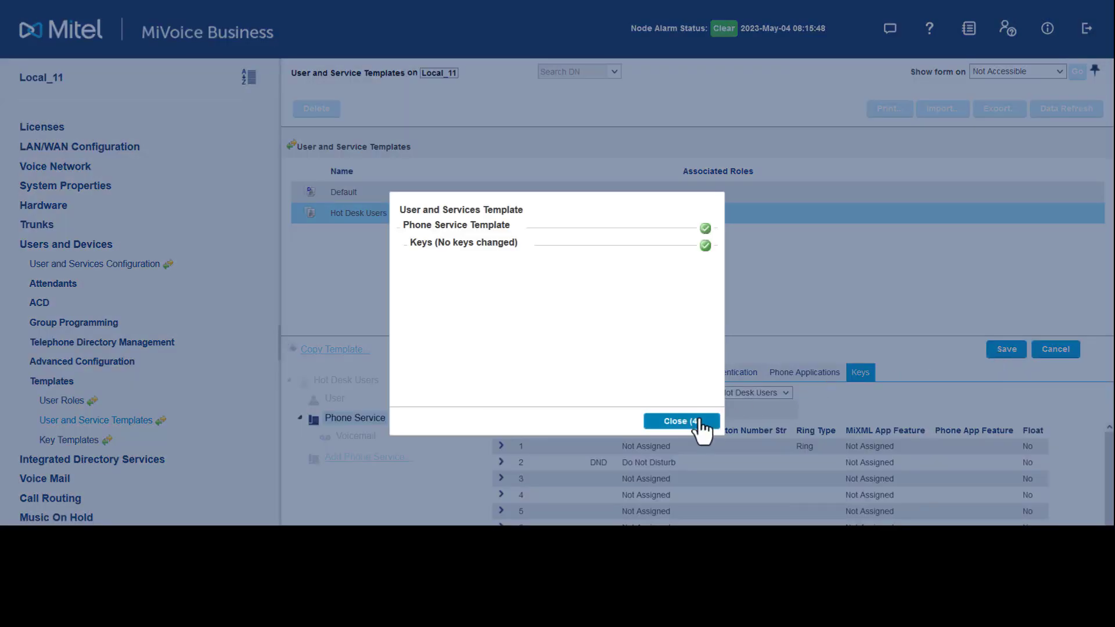
pyautogui.click(703, 422)
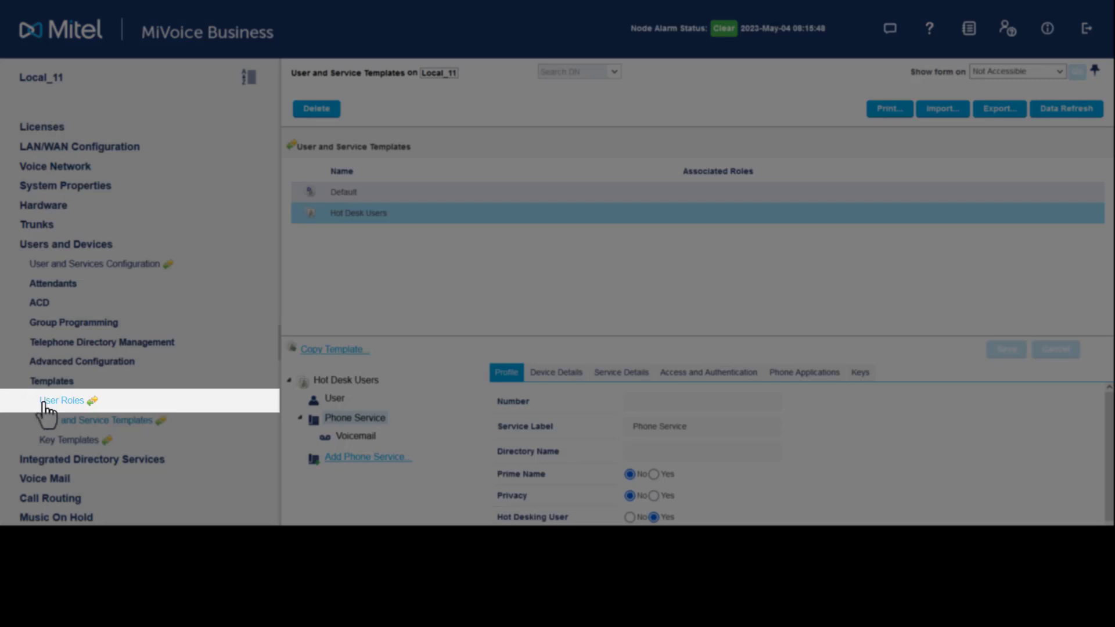
# Step: Add a user role named 'Hot Desk Users' using the Hot Desk Users template and save it
pyautogui.click(23, 401)
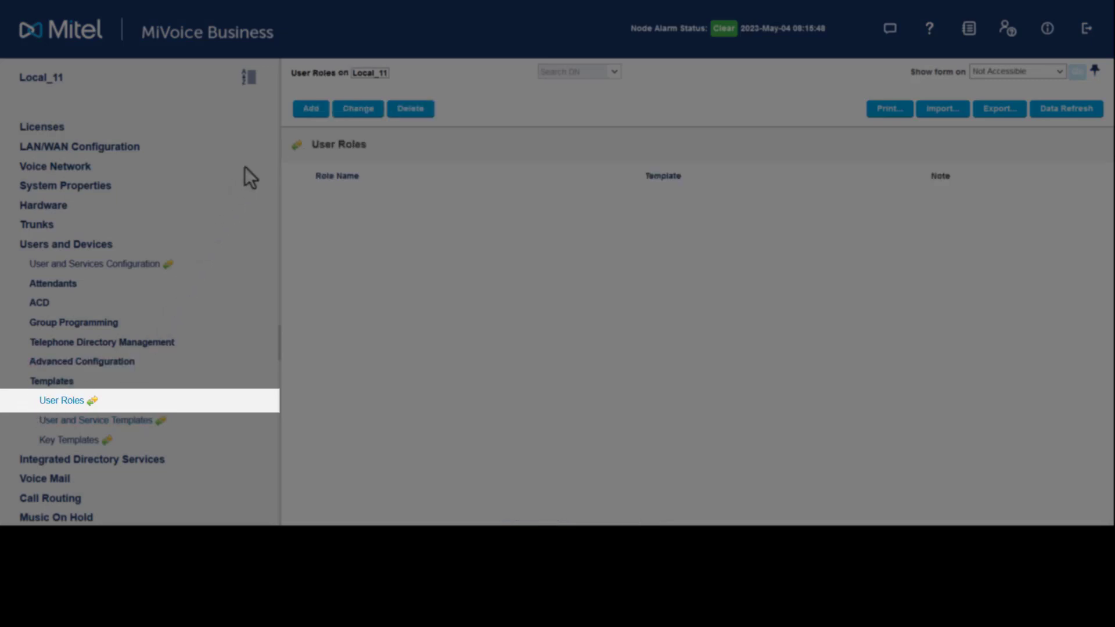
pyautogui.click(311, 109)
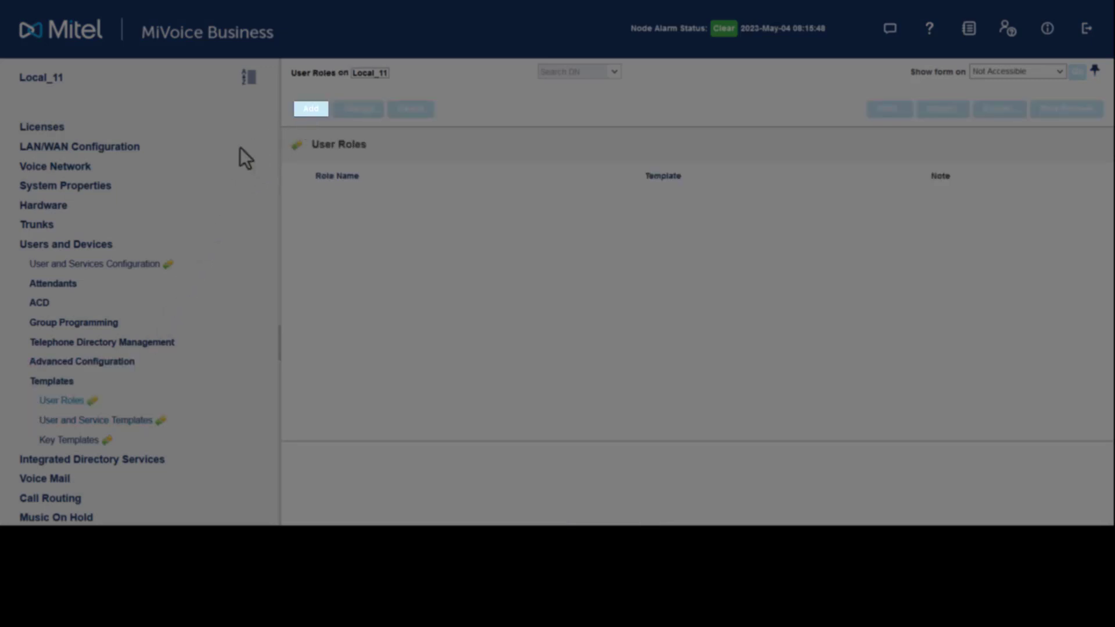
pyautogui.write('Hot Desk Users')
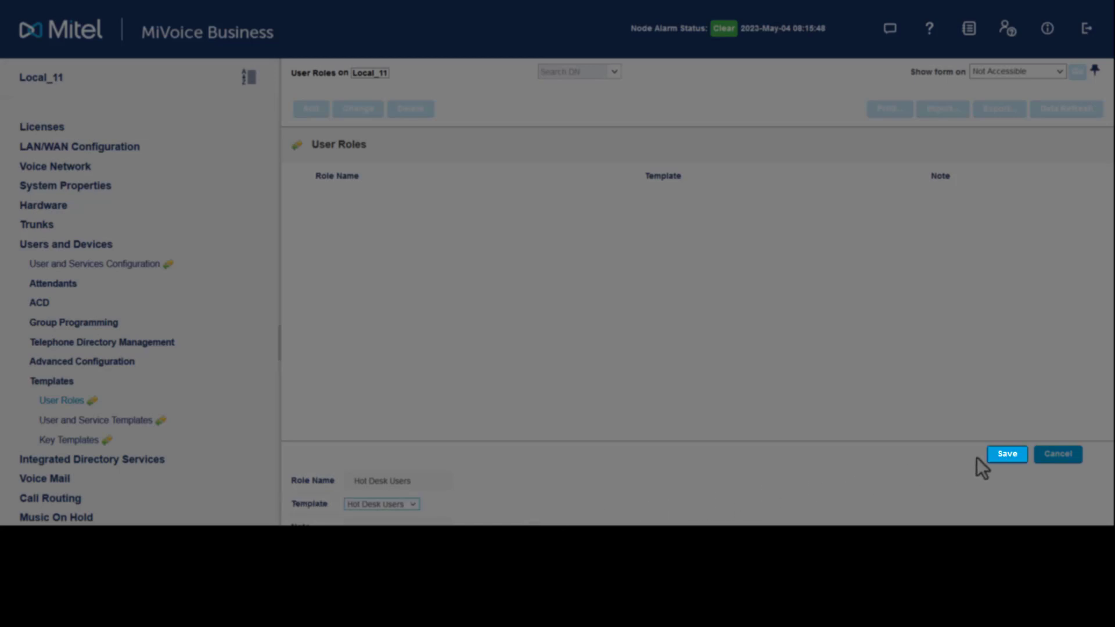
pyautogui.click(1007, 454)
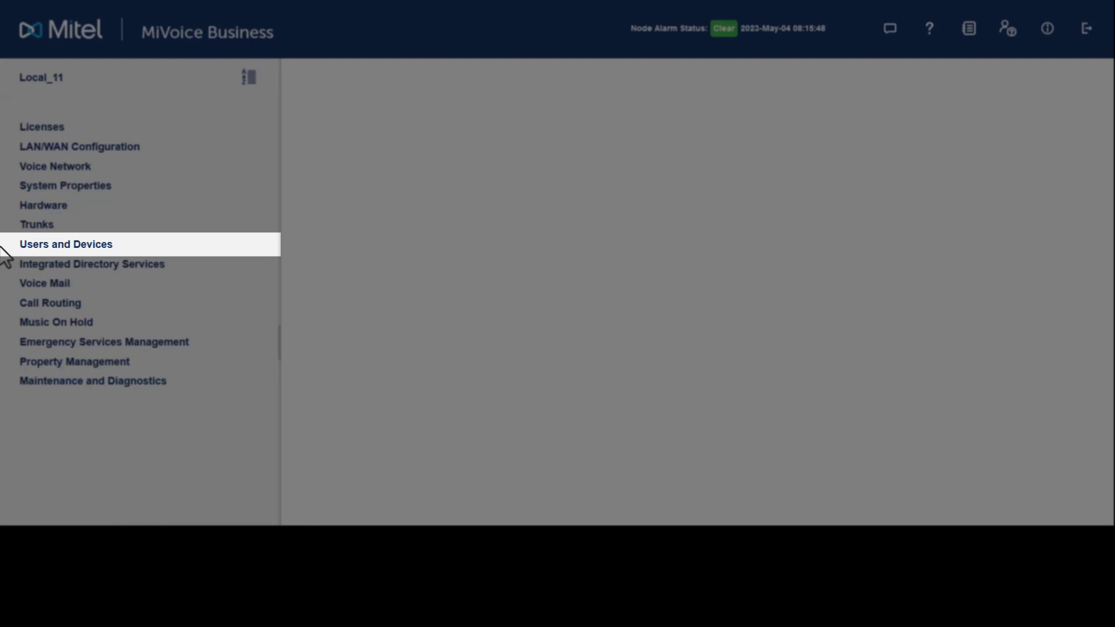
# Step: In User and Services Configuration, start adding a user by the Hot Desk Users role
pyautogui.click(28, 246)
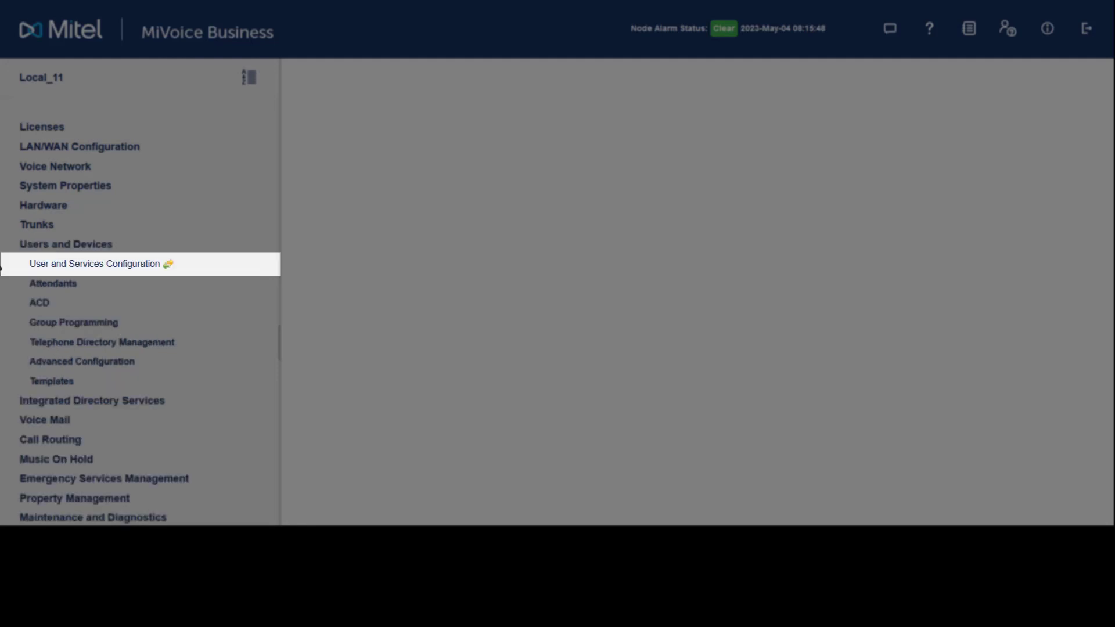
pyautogui.click(49, 268)
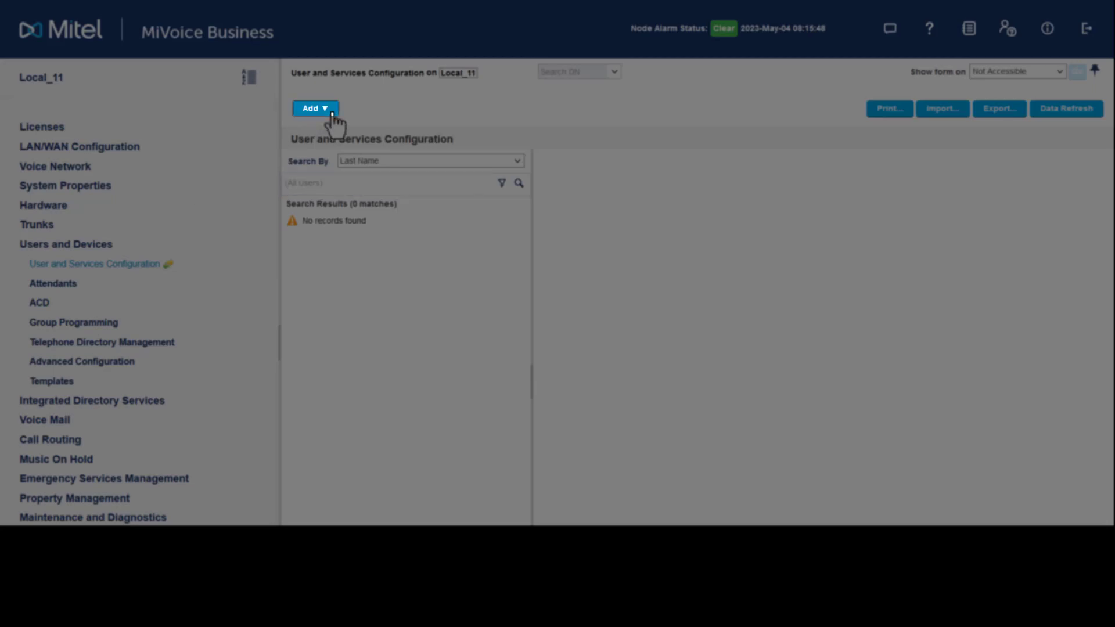
pyautogui.click(323, 110)
pyautogui.moveTo(330, 137)
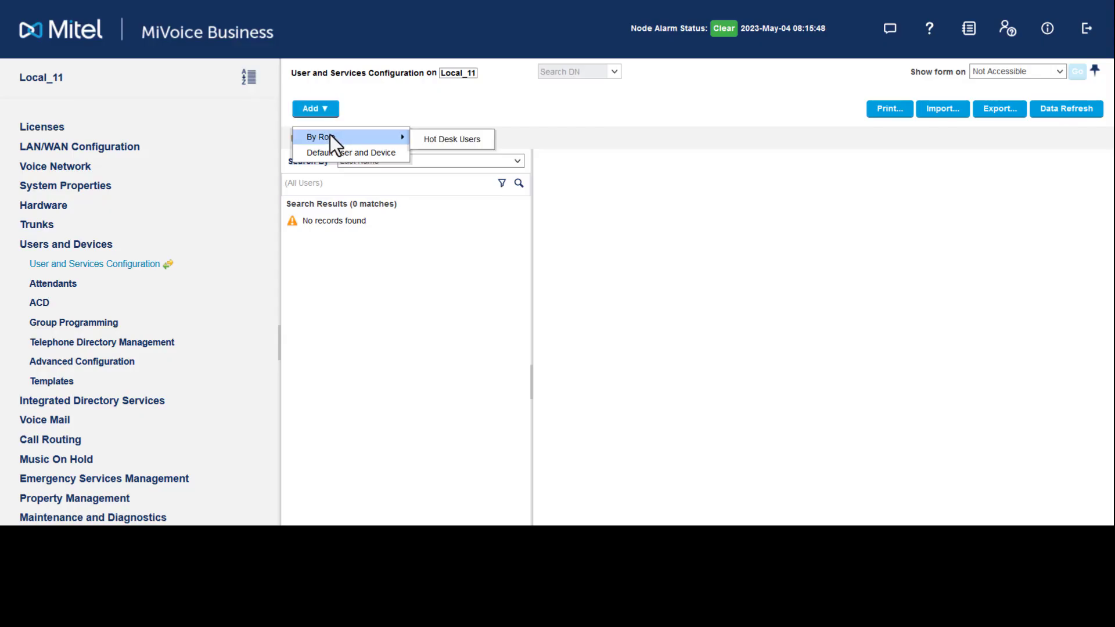
pyautogui.click(440, 140)
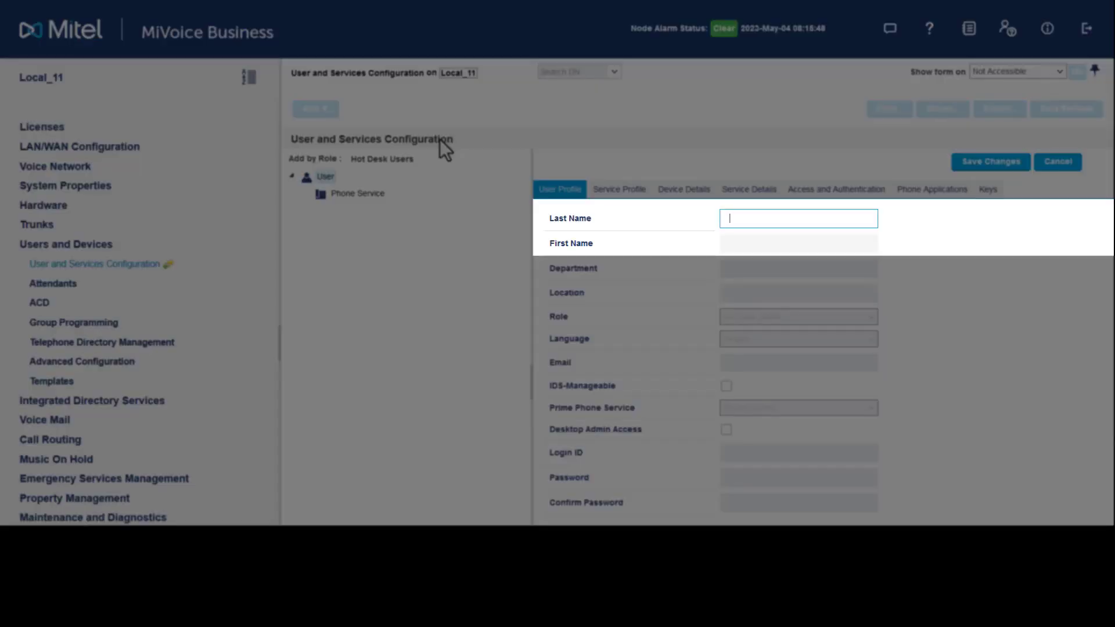
# Step: Enter the user's last and first names, set phone service number 1001, and save the user
pyautogui.write('One')
pyautogui.press('Tab')
pyautogui.write('User')
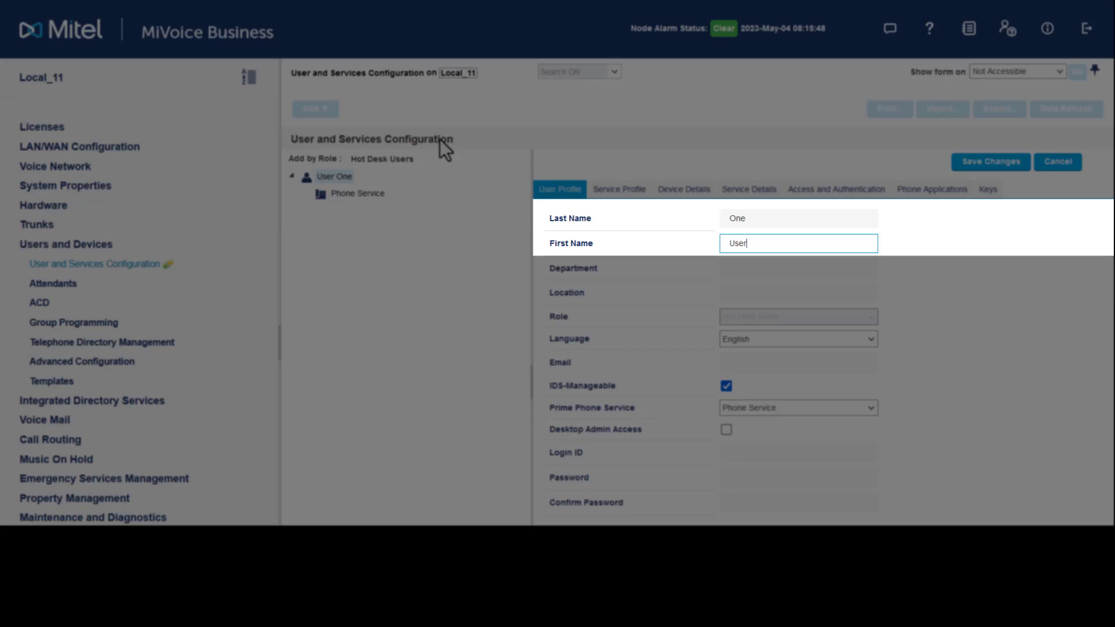
pyautogui.click(619, 189)
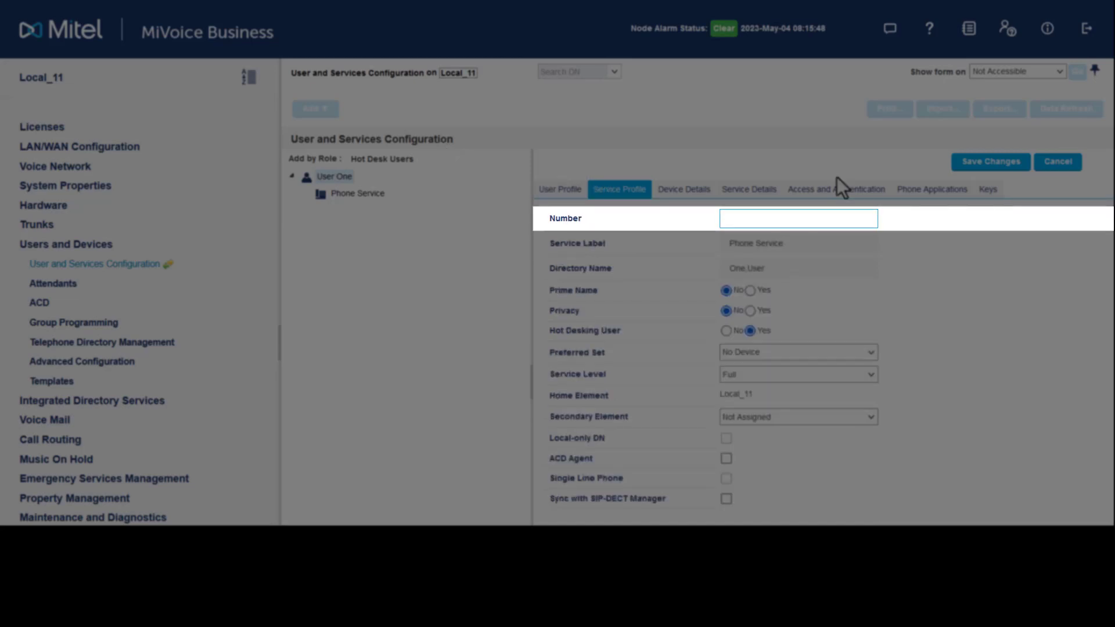
pyautogui.write('1001')
pyautogui.click(988, 189)
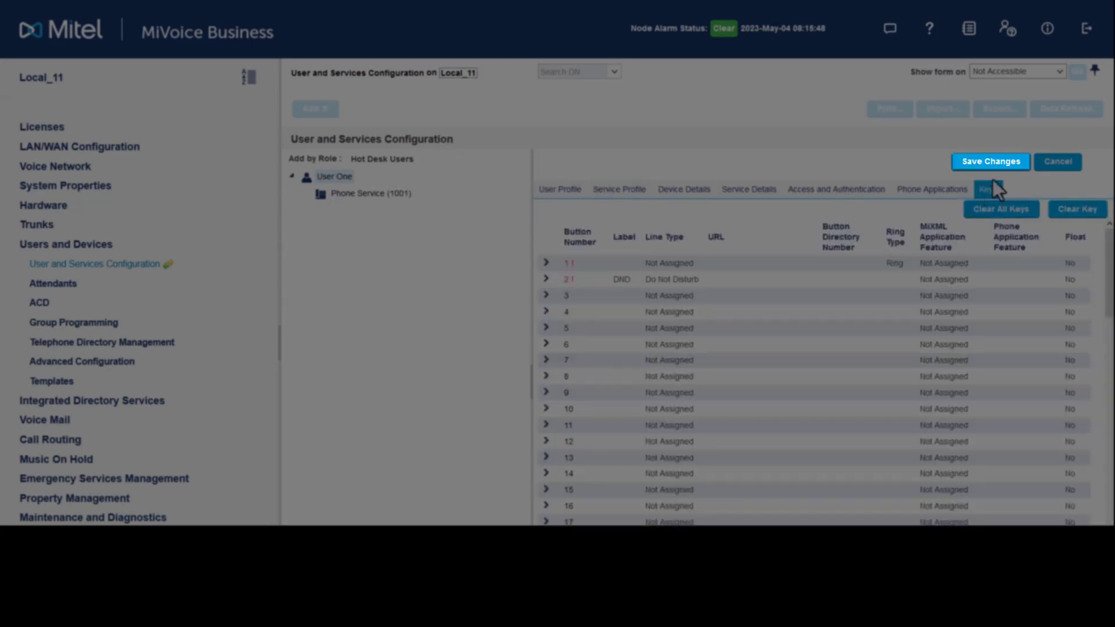
pyautogui.click(994, 169)
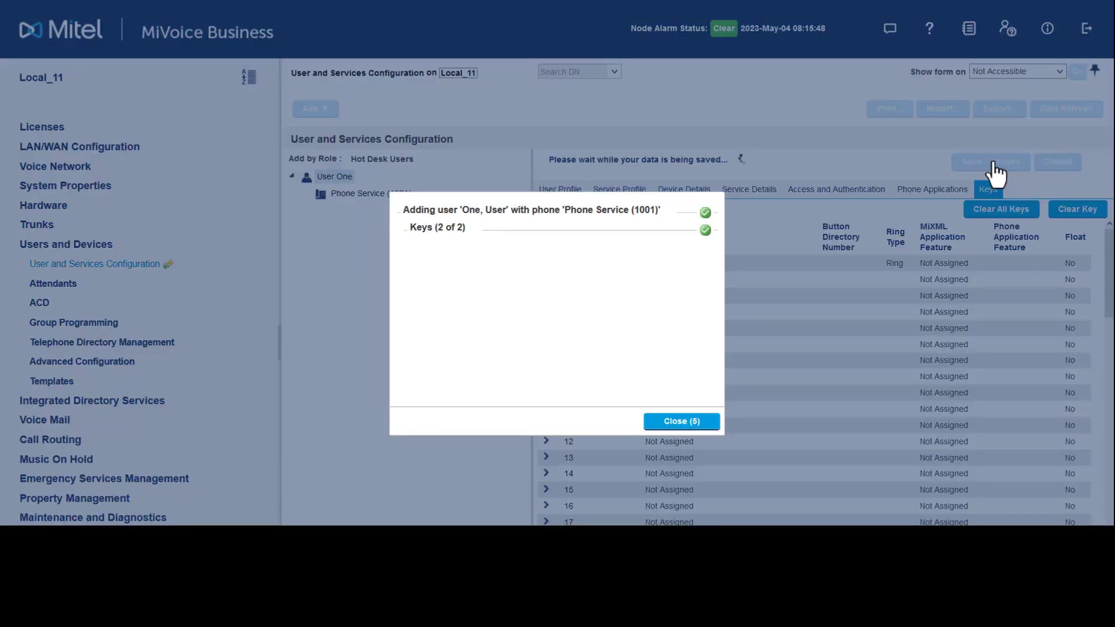